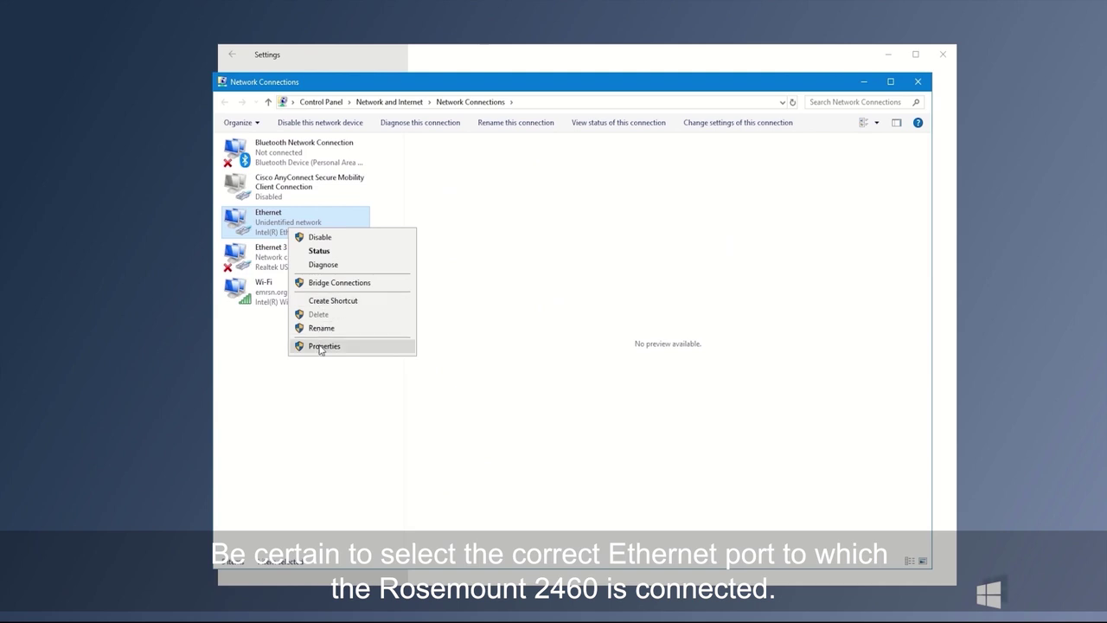
Give the Ethernet connection static IPv4 192.168.3.4 with subnet mask 255.255.255.0.
click(320, 345)
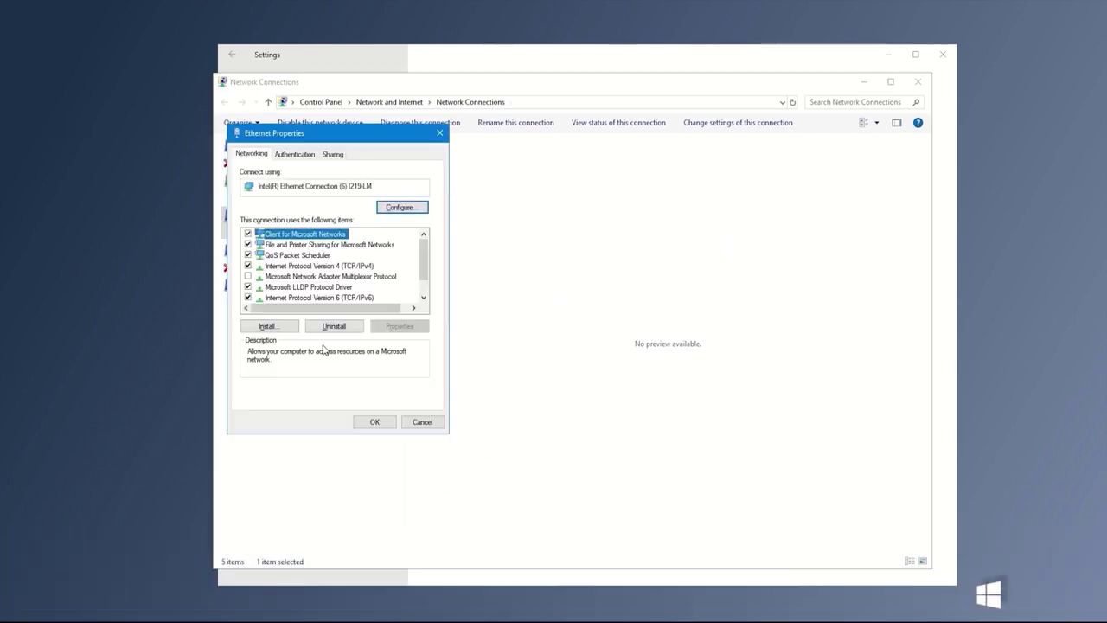
click(353, 266)
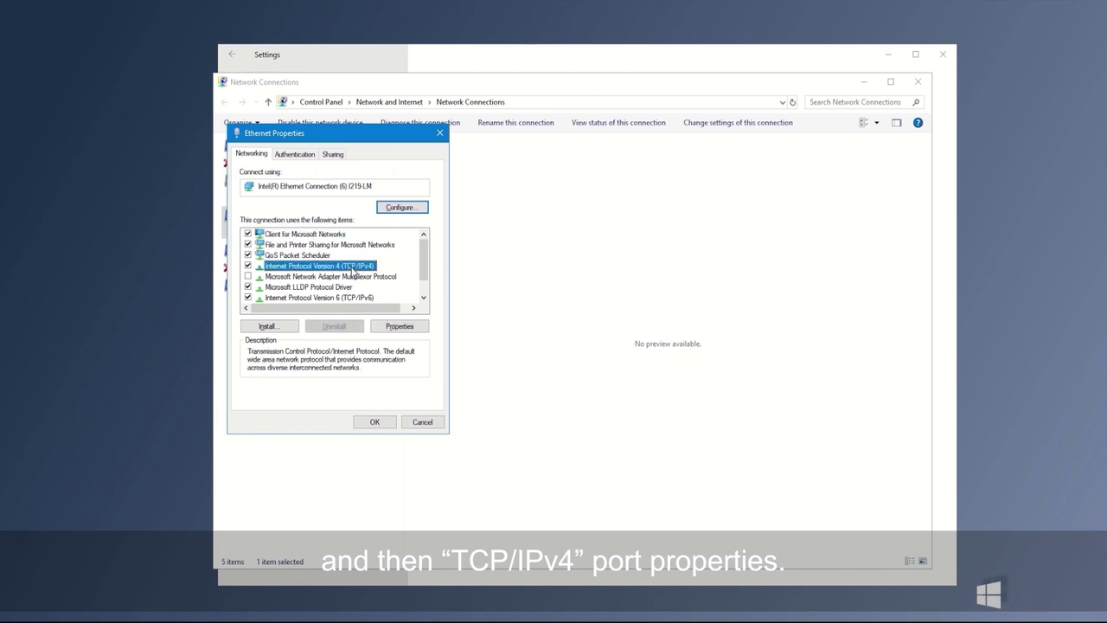
click(395, 327)
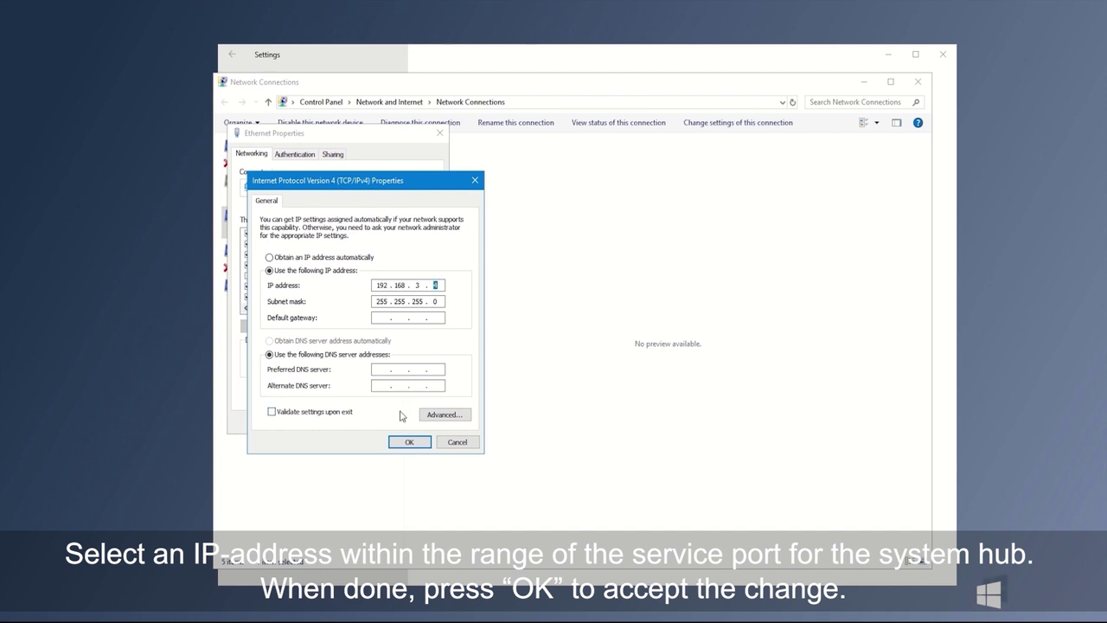
click(406, 441)
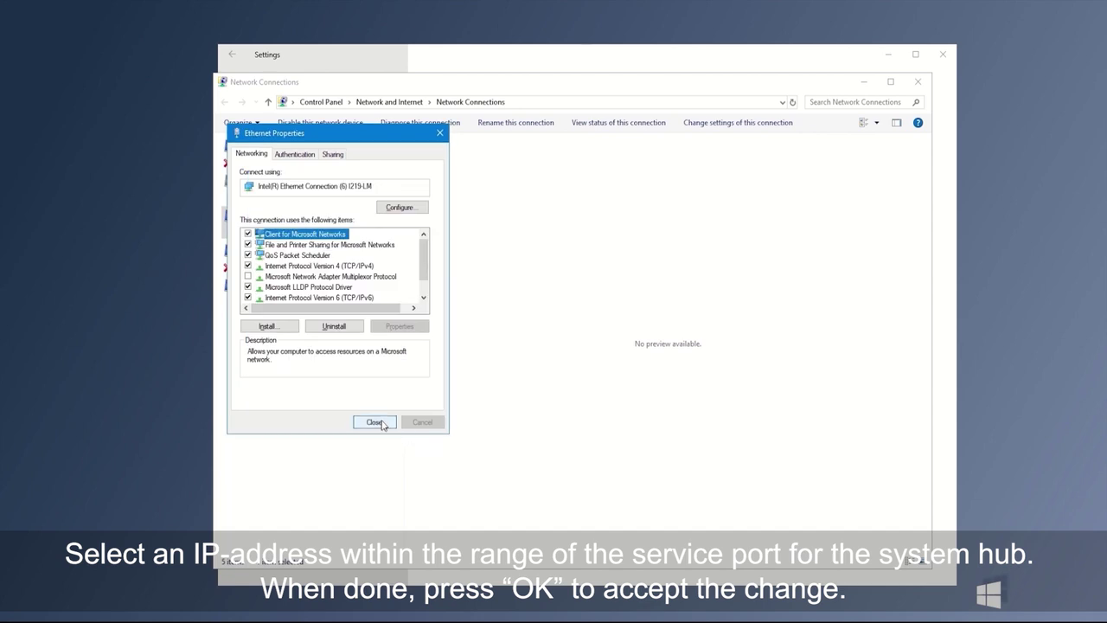
click(376, 422)
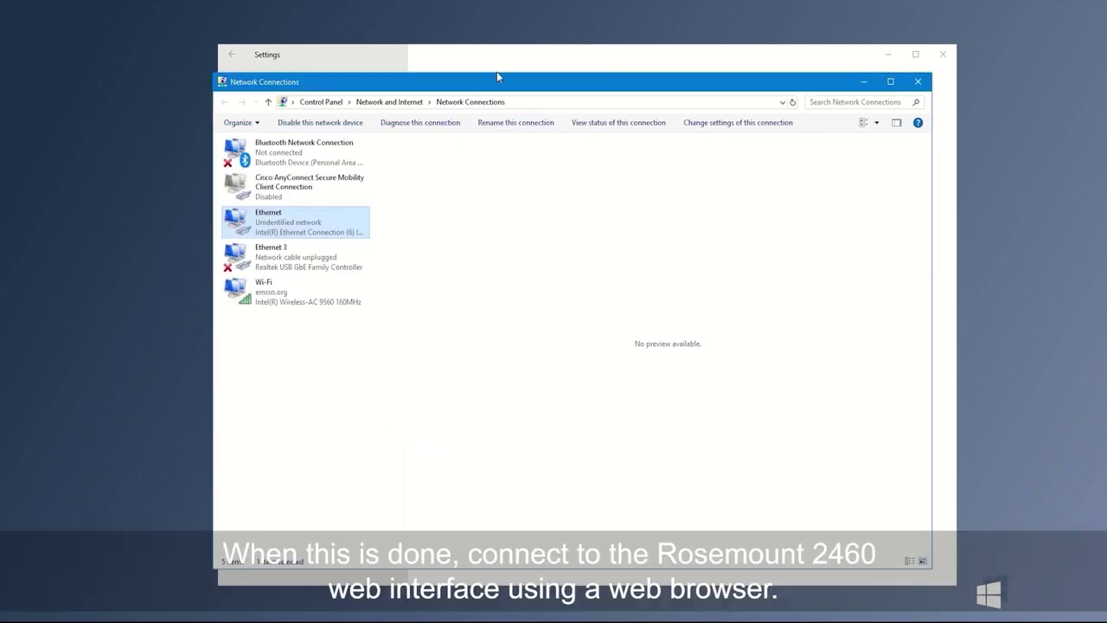
Minimize Network Connections and Settings, then reload the hub's login page in Chrome.
mouse_move(539, 81)
mouse_down()
mouse_move(545, 102)
mouse_move(545, 64)
mouse_up()
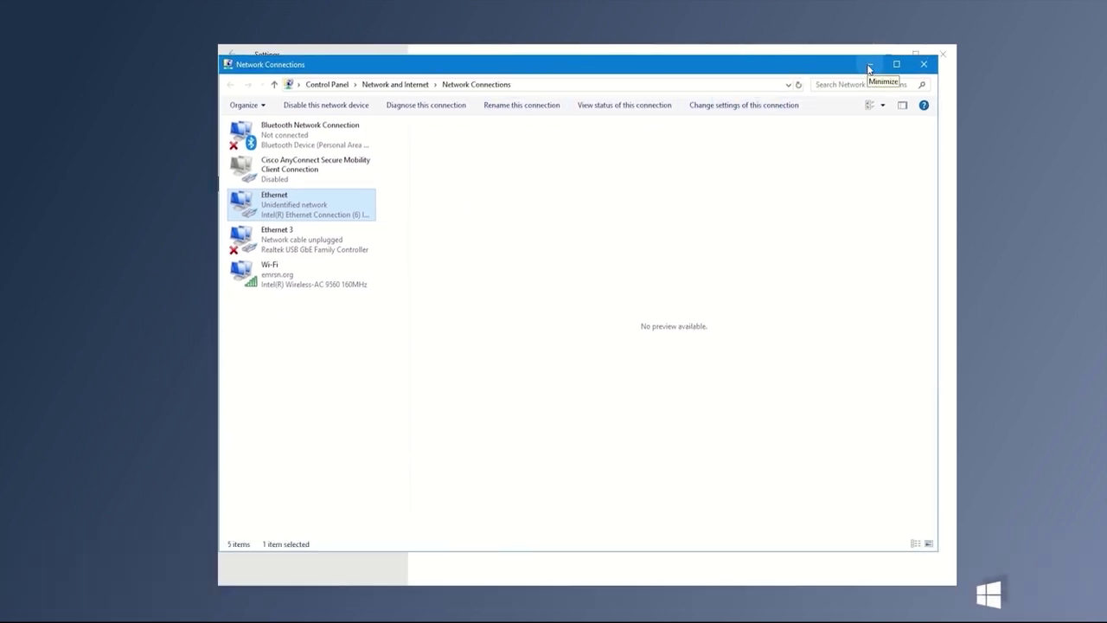
click(869, 68)
click(886, 57)
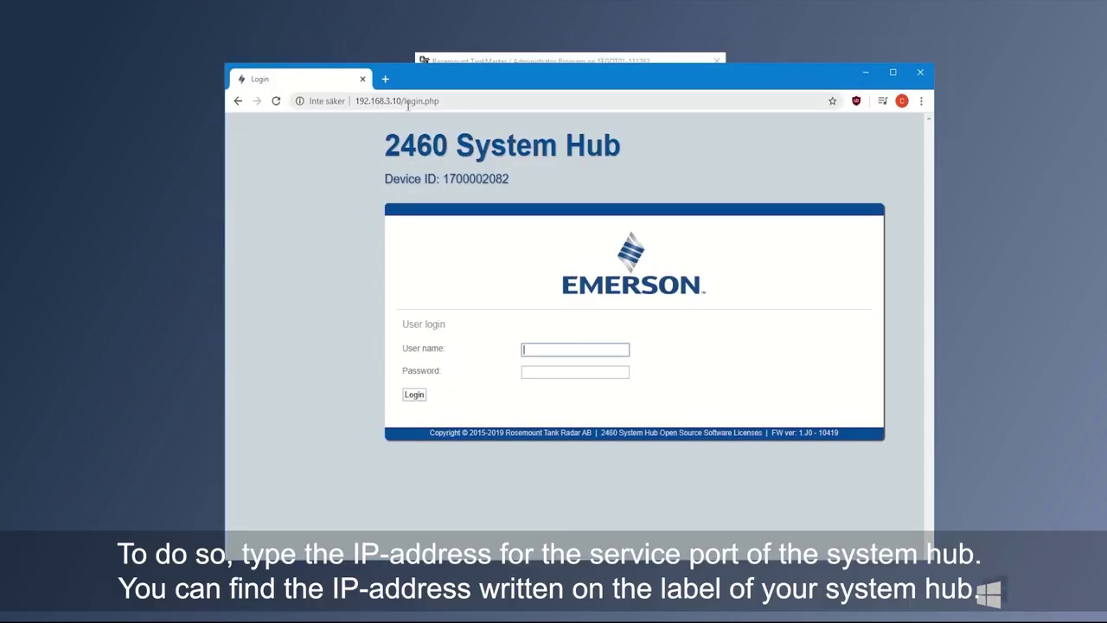
click(448, 100)
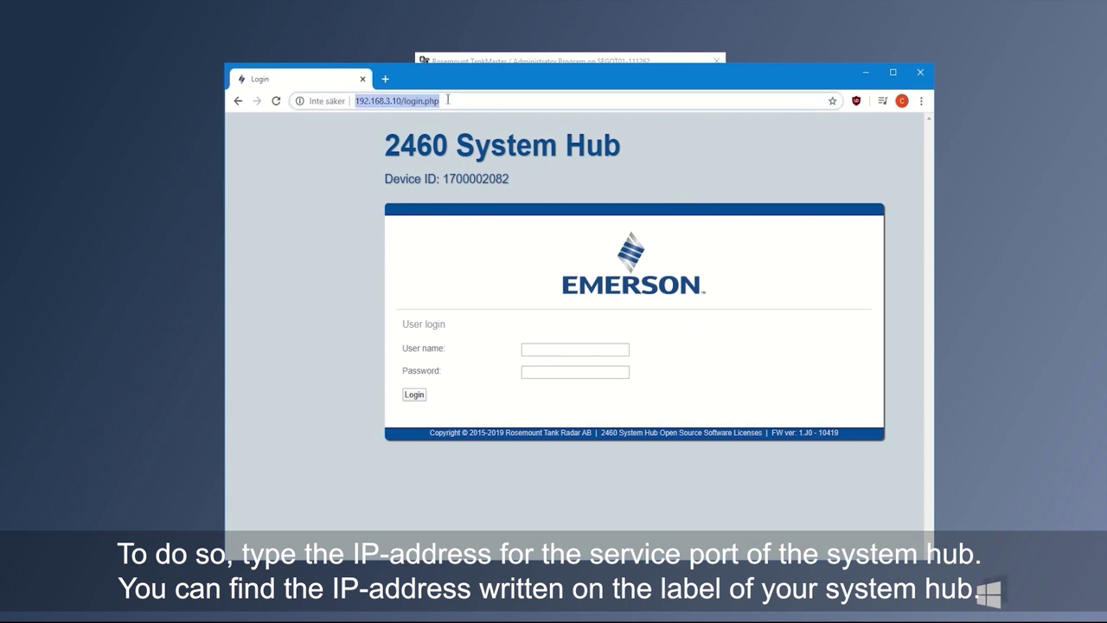
key(Return)
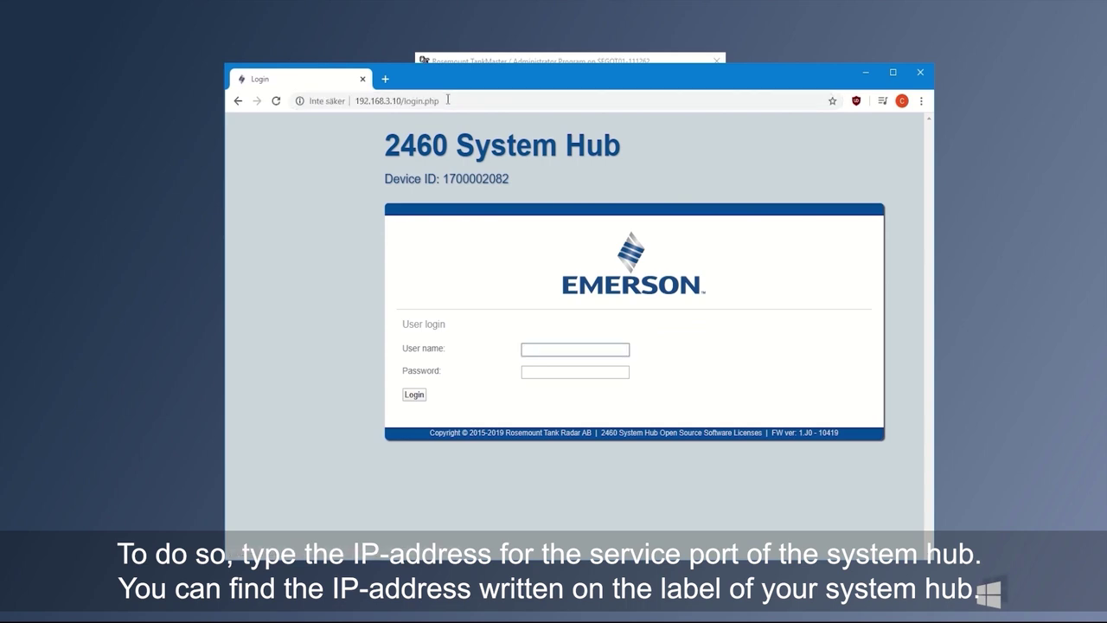
Log in to the hub with user name 'administrator' and its password.
click(537, 349)
text(ad)
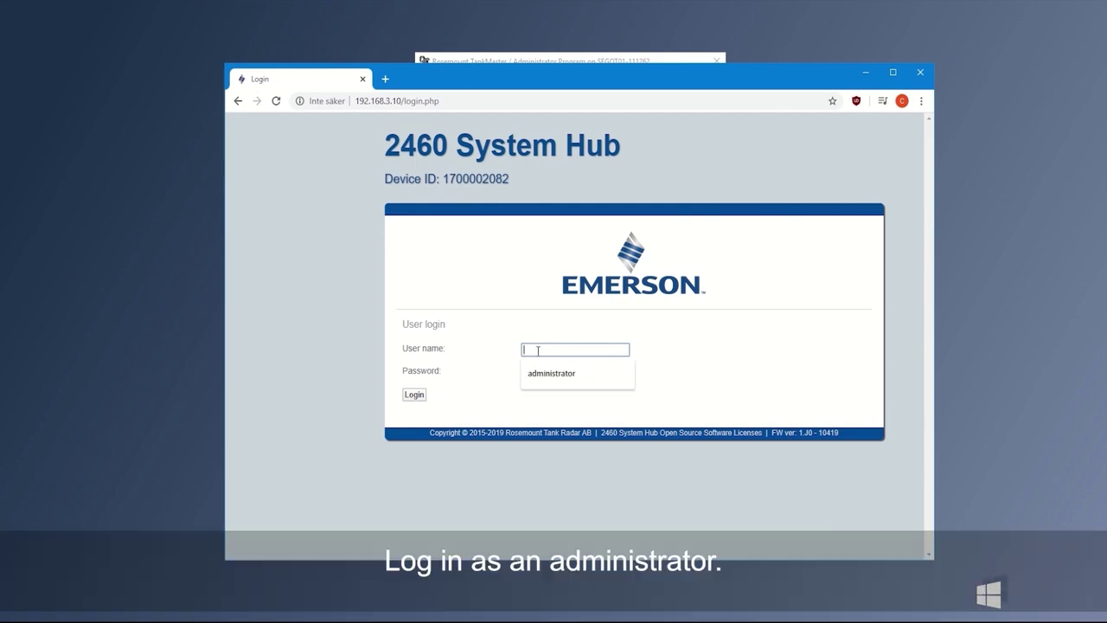
text(ministrator)
key(Tab)
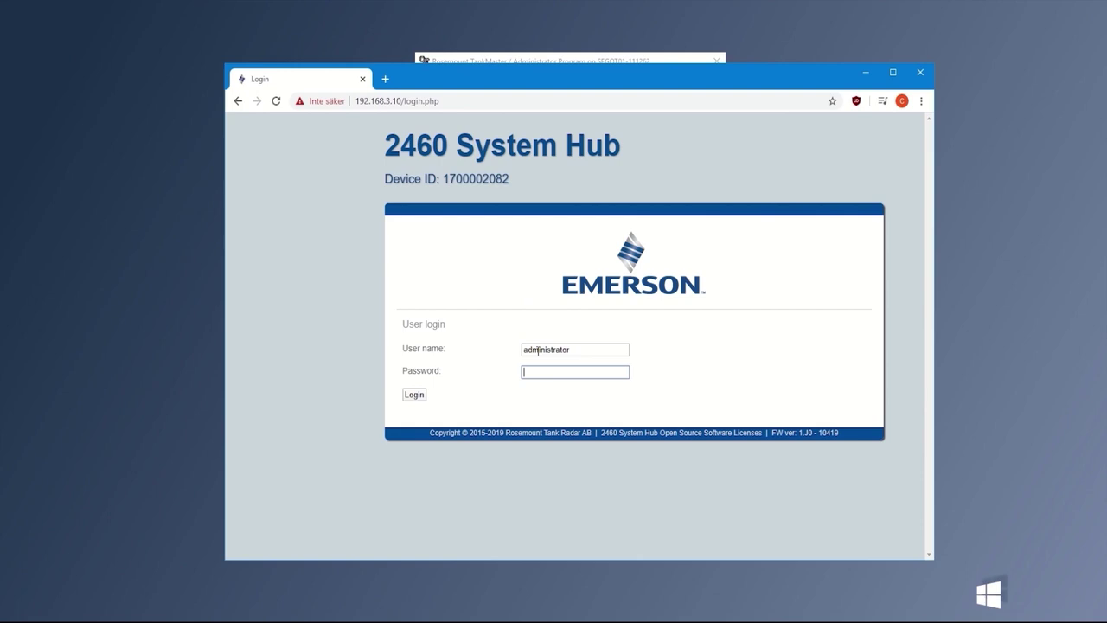
text(ad)
key(Return)
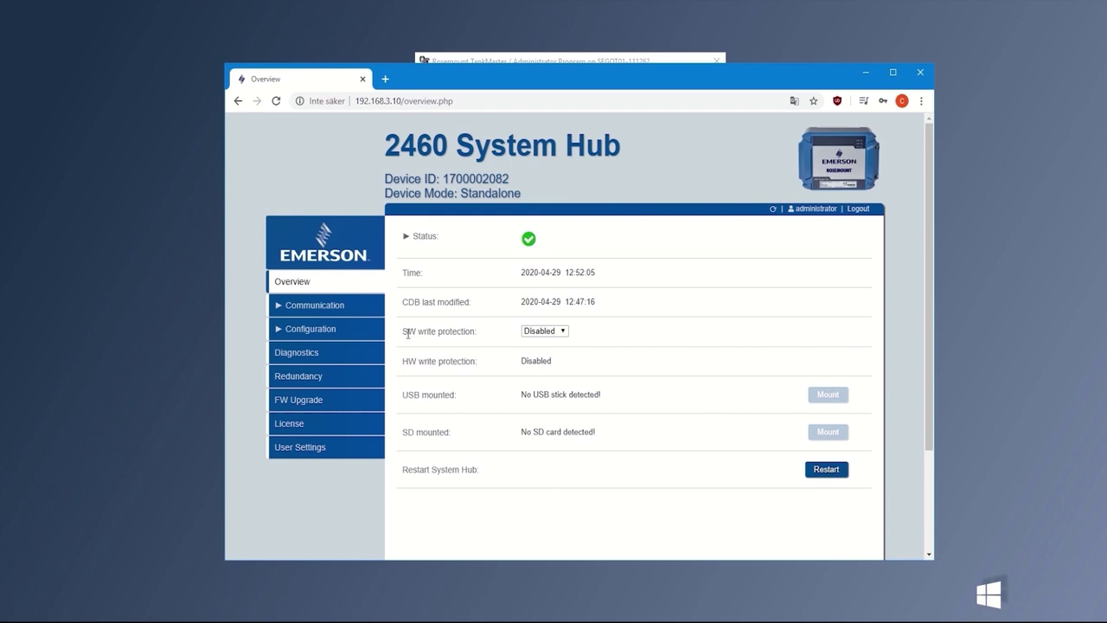
On the Network configuration page, change Eth1's IP address to 192.168.2.10 and apply it.
click(337, 333)
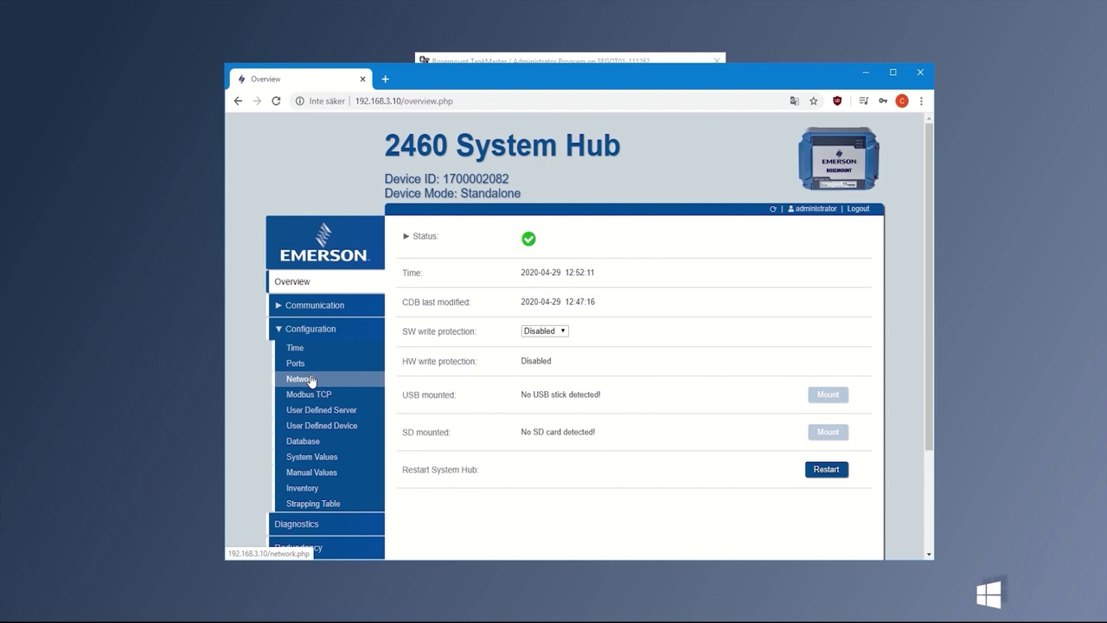
click(311, 382)
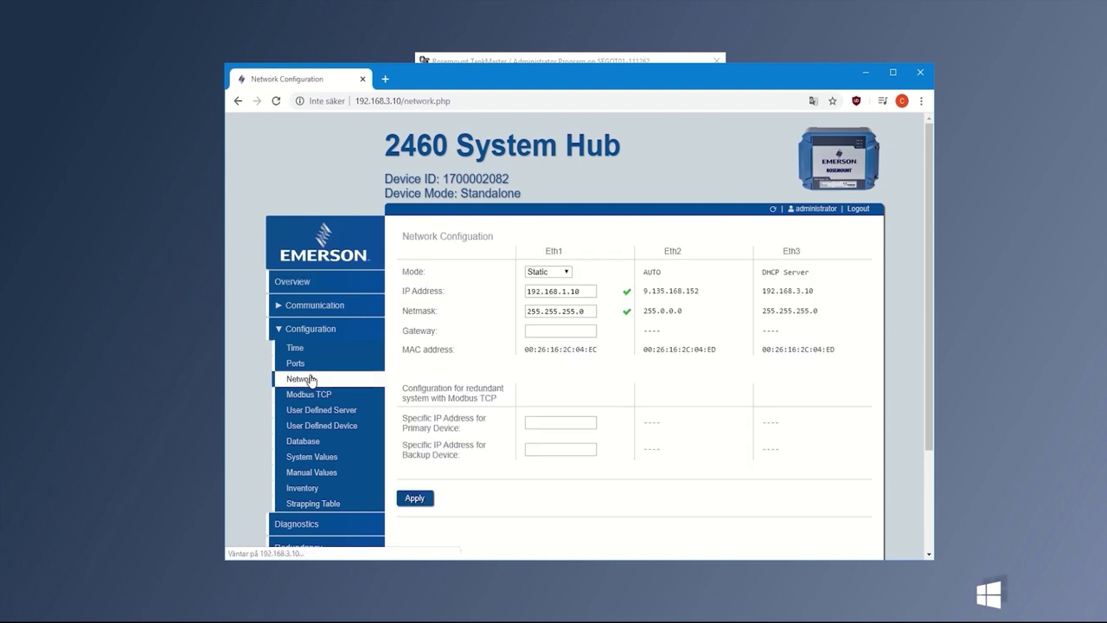
click(585, 292)
mouse_move(585, 292)
mouse_down()
mouse_move(526, 291)
mouse_move(577, 291)
mouse_up()
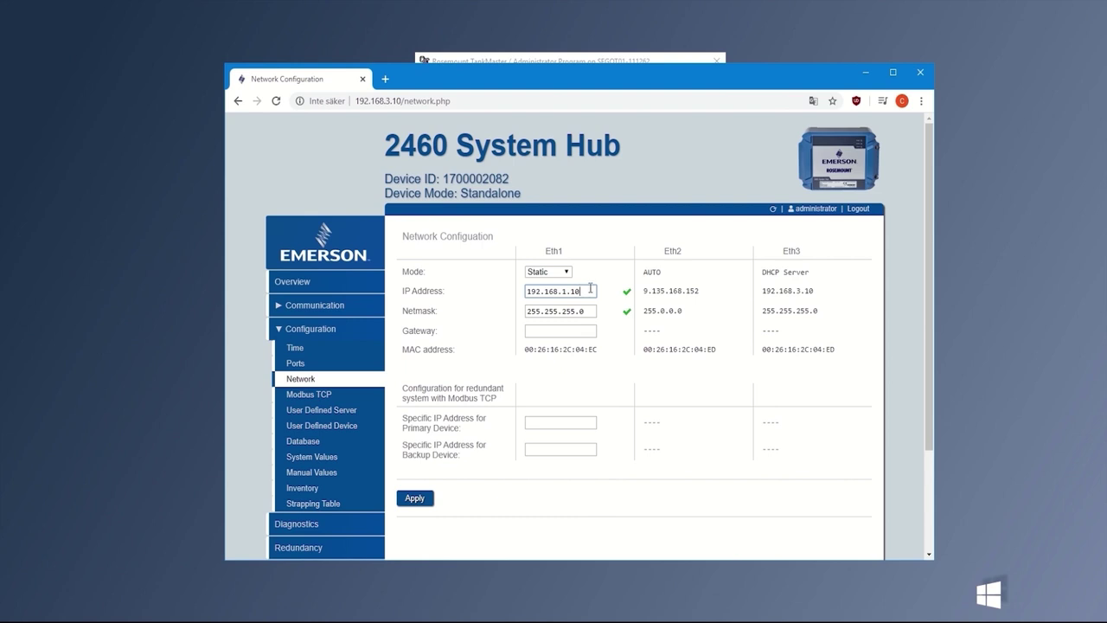
key(BackSpace)
text(2)
click(423, 503)
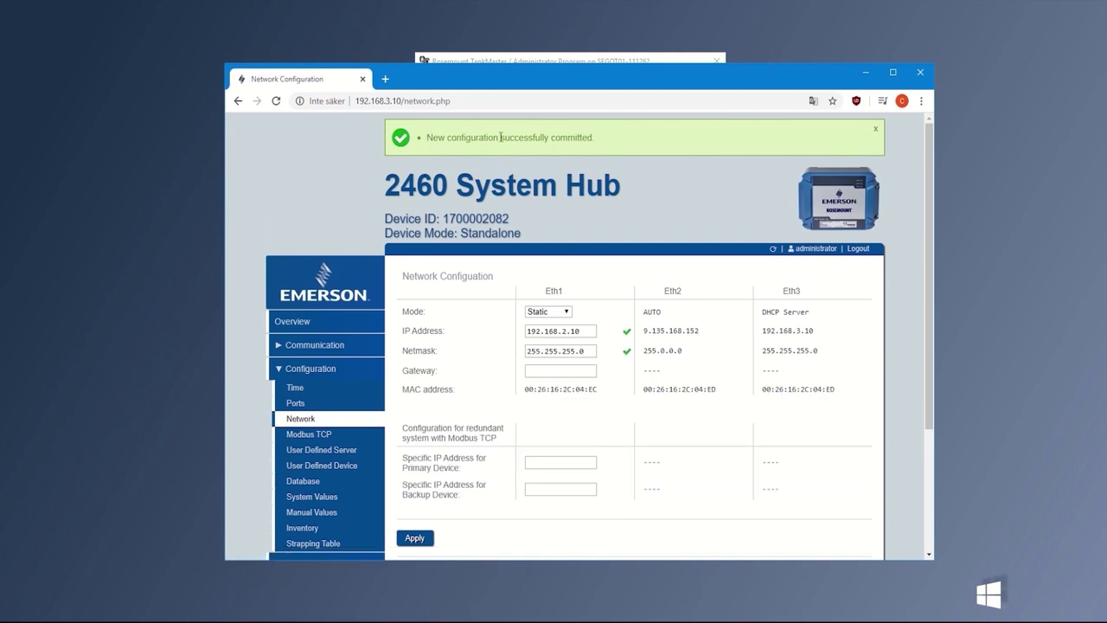
click(332, 404)
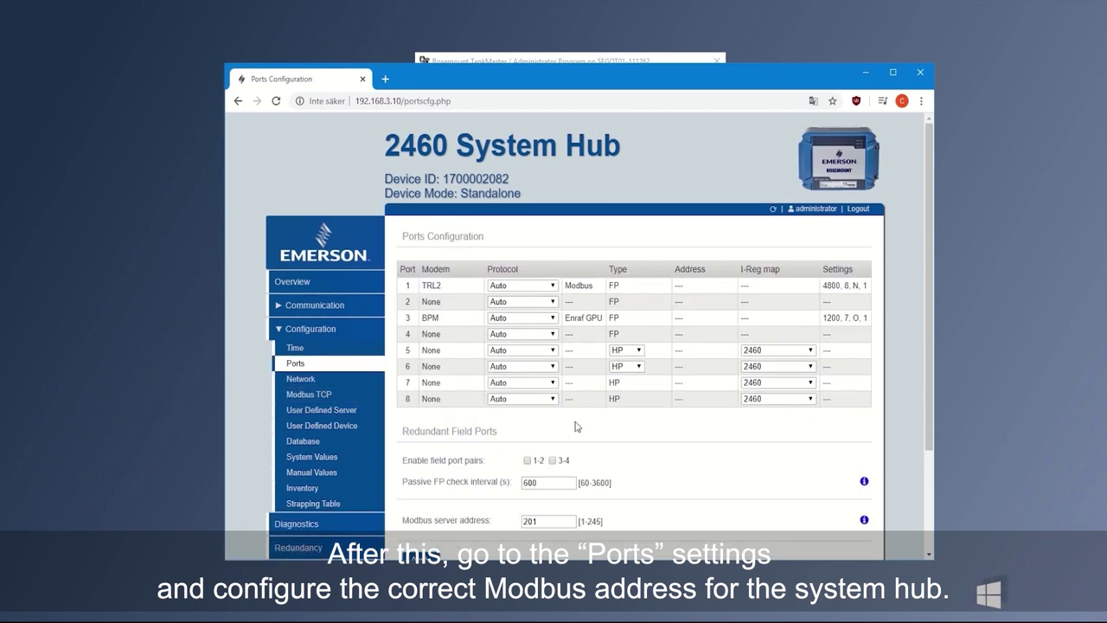
Change the Modbus server address from 201 to 202 and apply the ports configuration.
scroll(562, 517, down, 1)
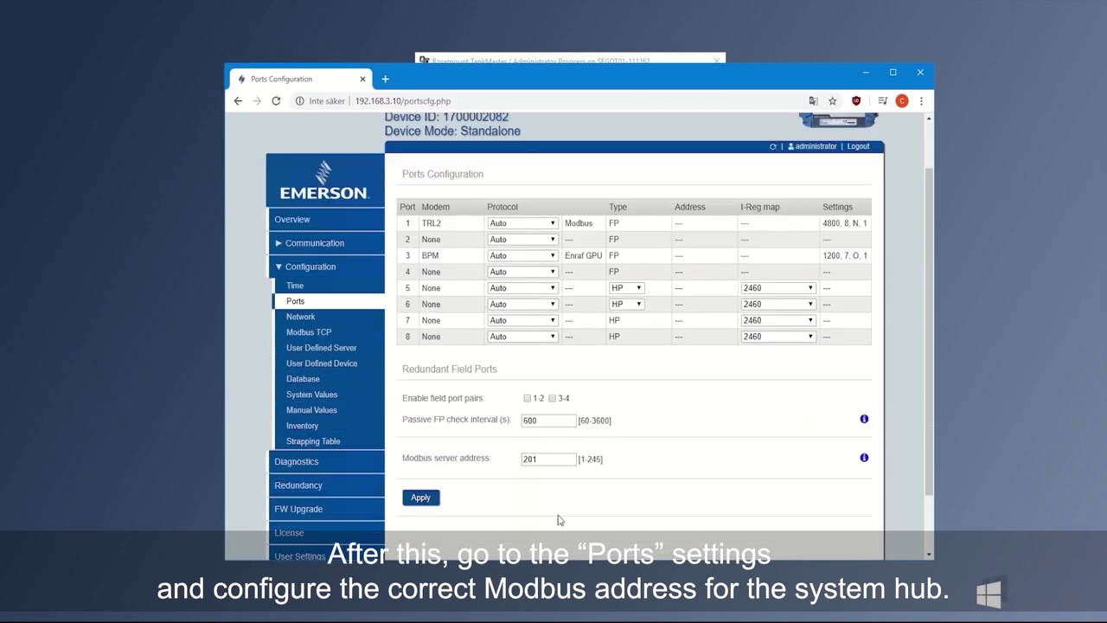
click(545, 459)
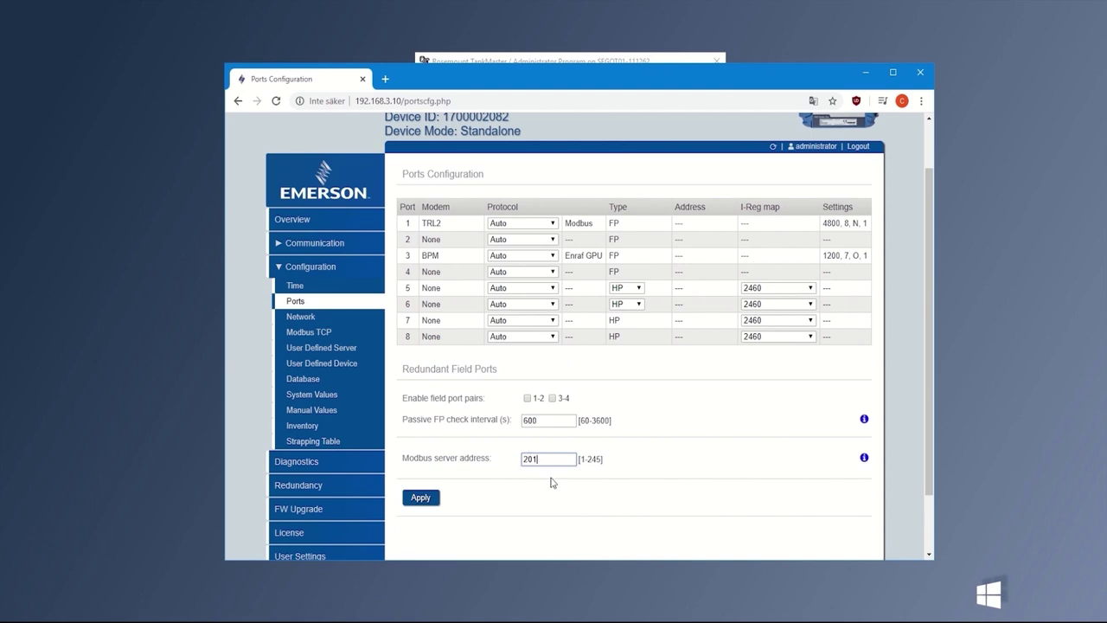
key(Down)
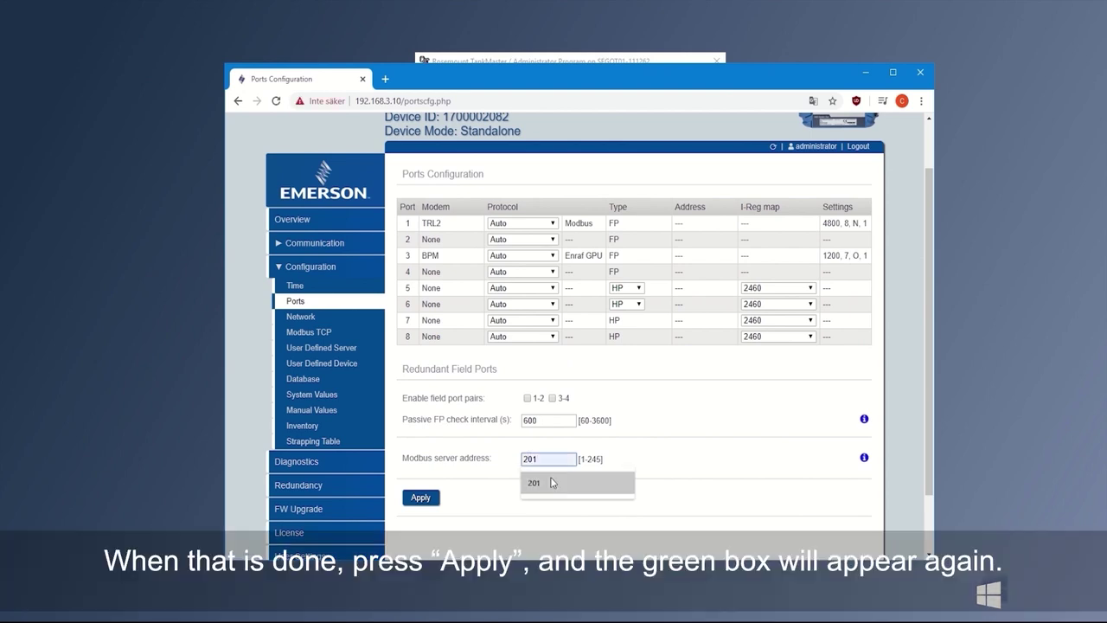
key(BackSpace)
text(2)
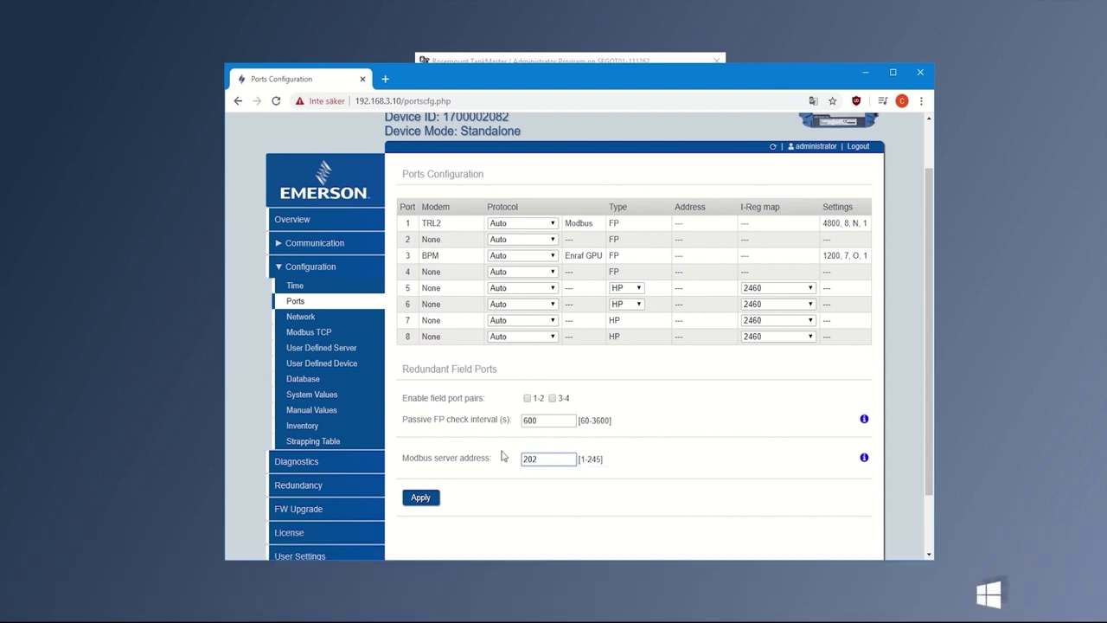
click(434, 499)
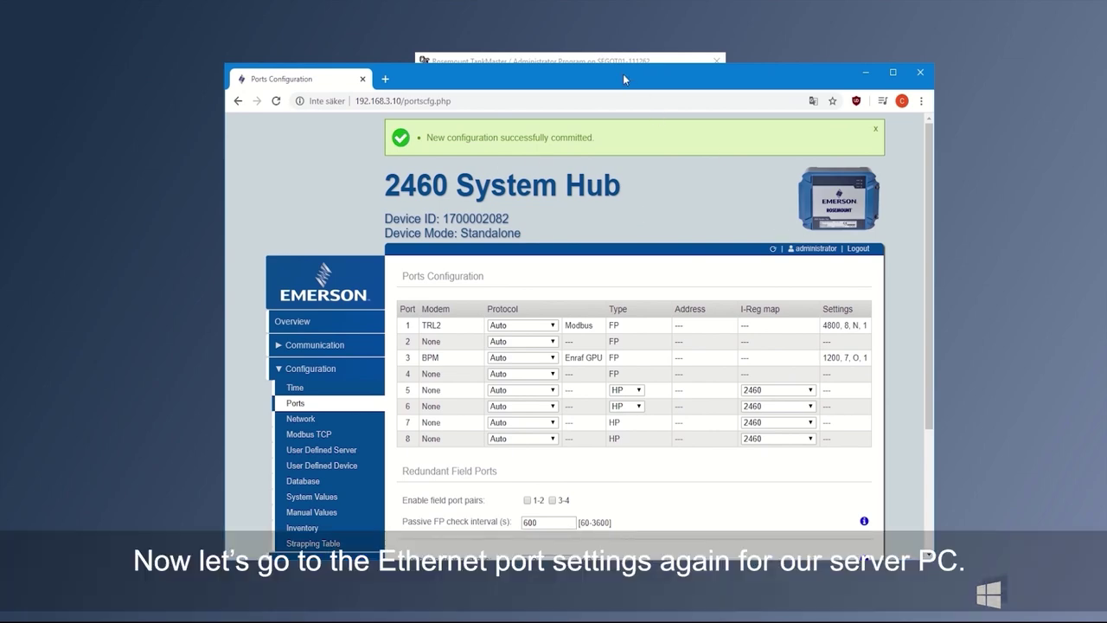
mouse_move(622, 74)
mouse_down()
mouse_move(623, 61)
mouse_move(627, 86)
mouse_up()
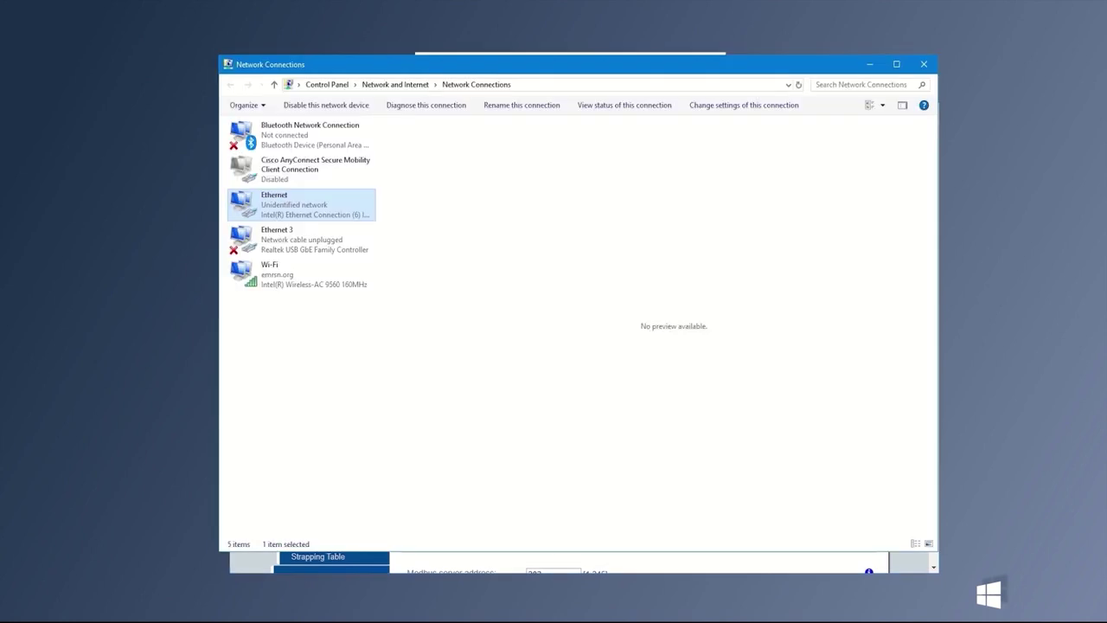
Change the Ethernet adapter's static IPv4 address to 192.168.2.4, mask 255.255.255.0.
right_click(327, 208)
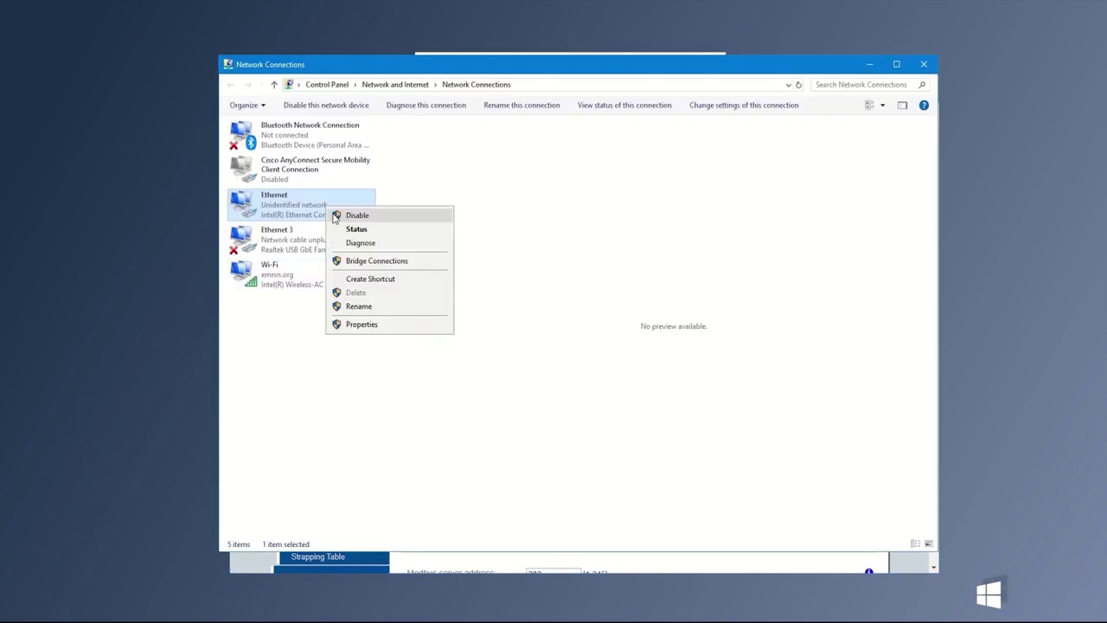
click(375, 326)
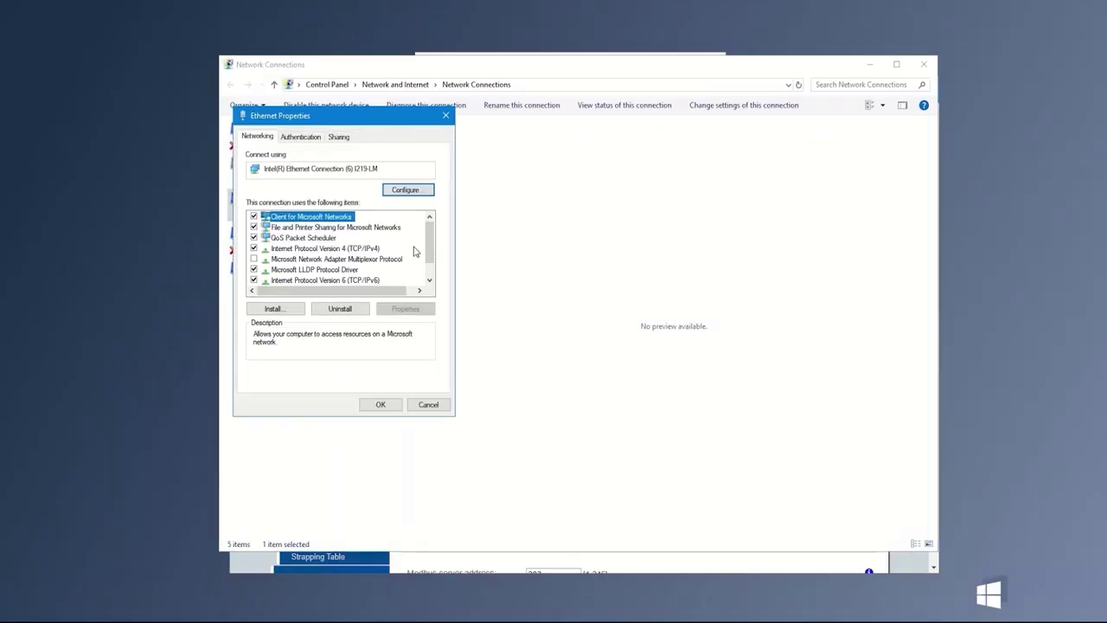
click(354, 250)
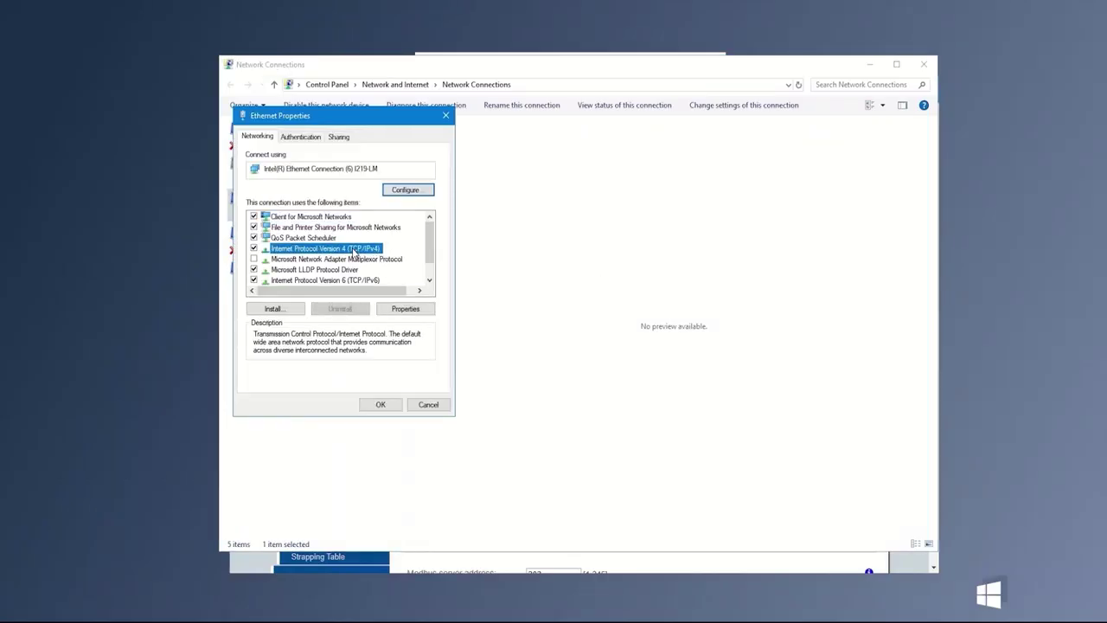
click(405, 310)
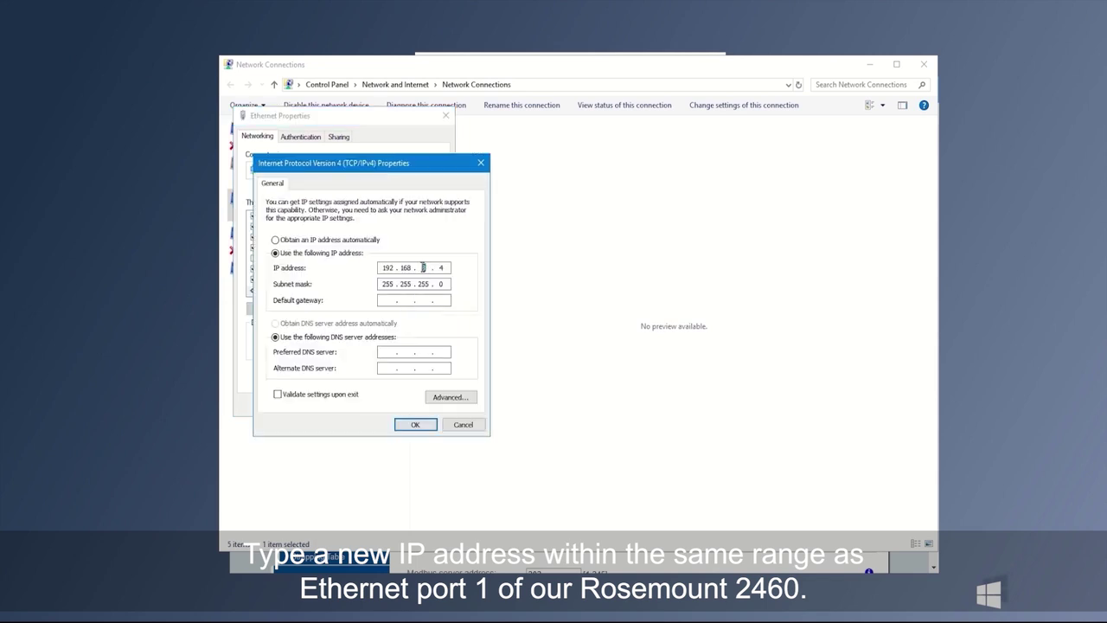
text(2)
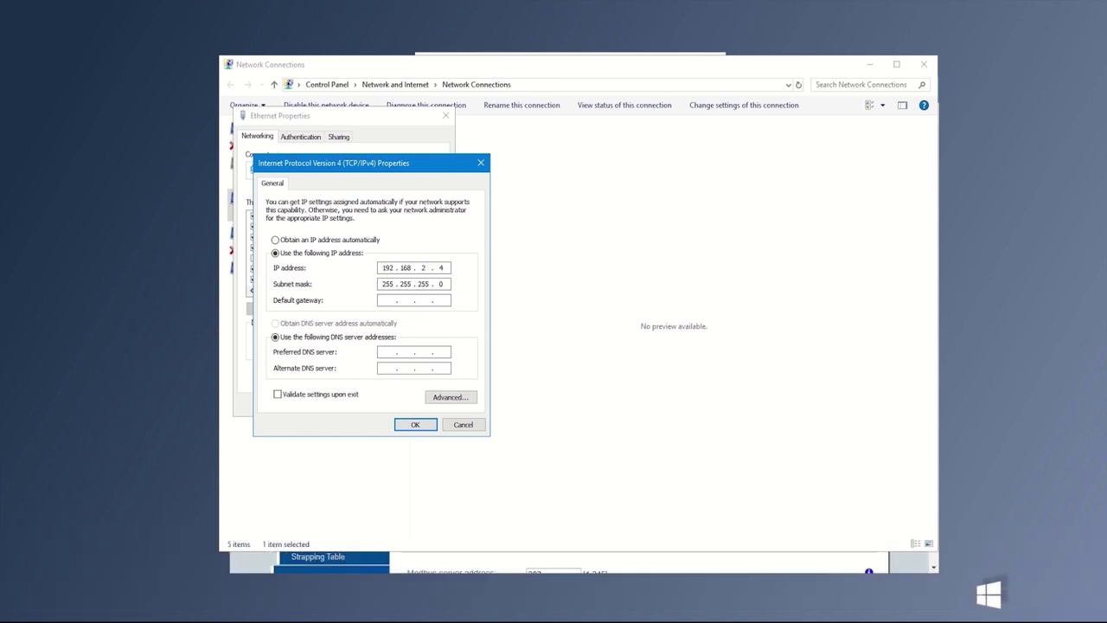
click(416, 424)
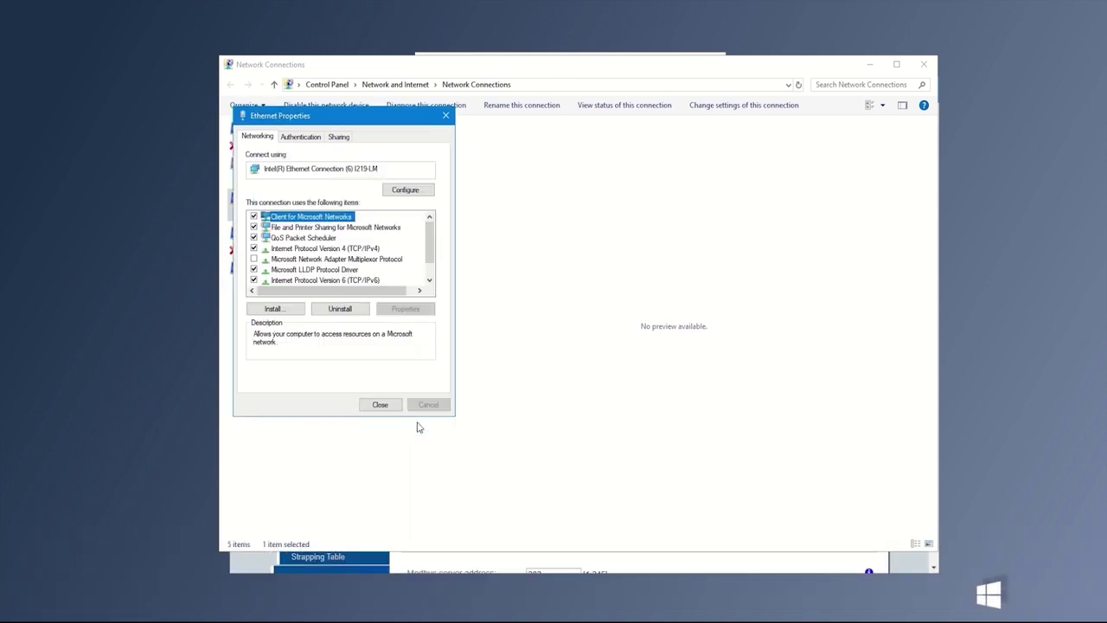
click(390, 405)
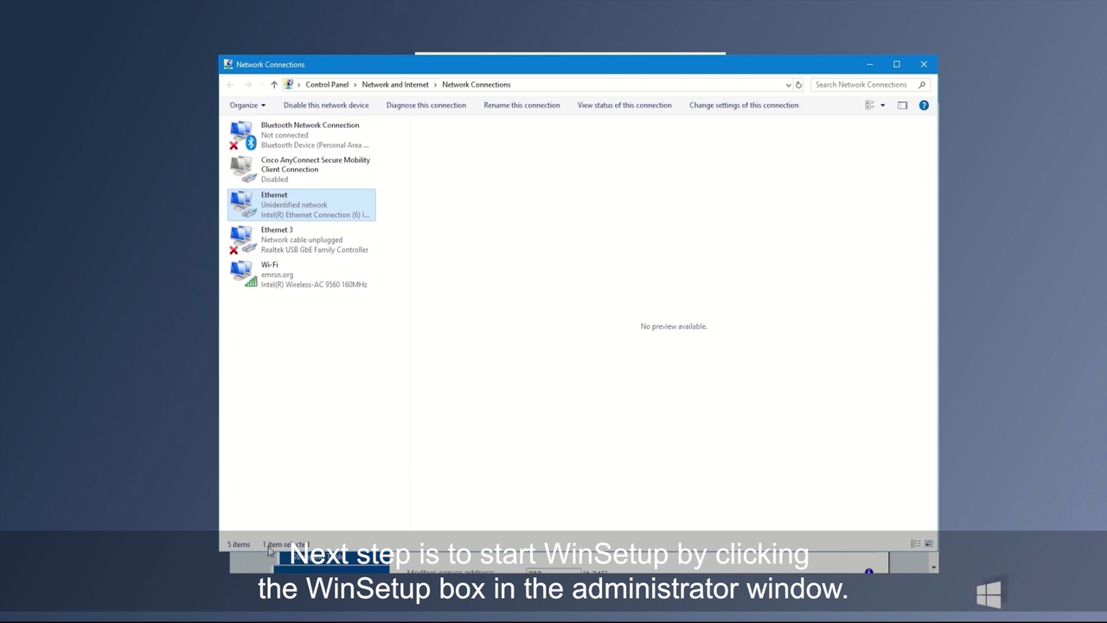
Minimize Network Connections and Chrome, start the Tank Server, and launch WinSetup.
click(868, 66)
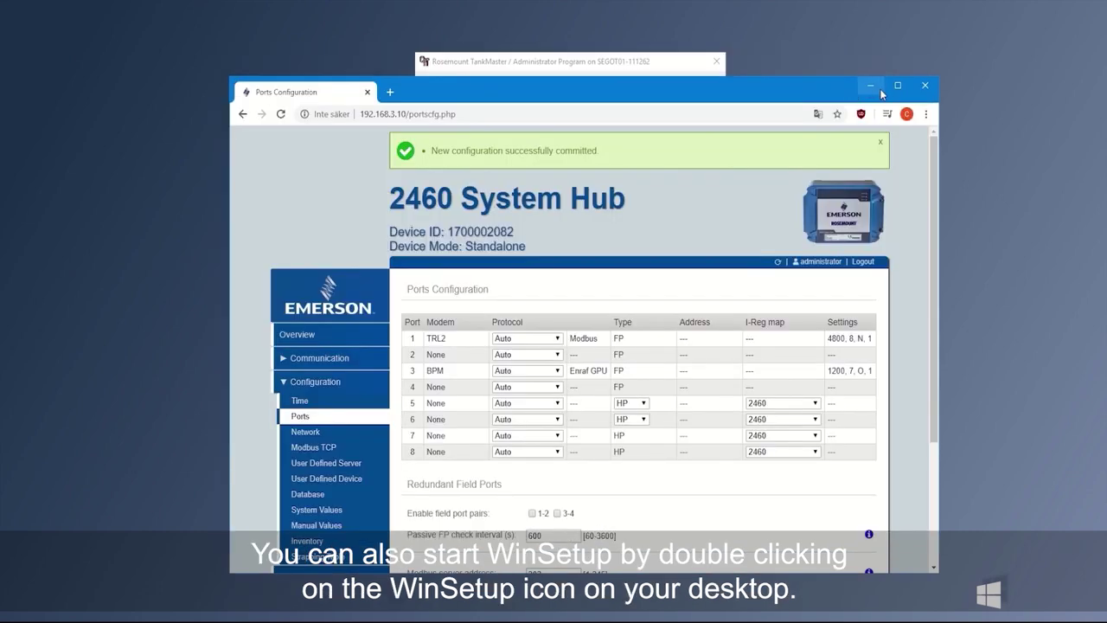
click(872, 87)
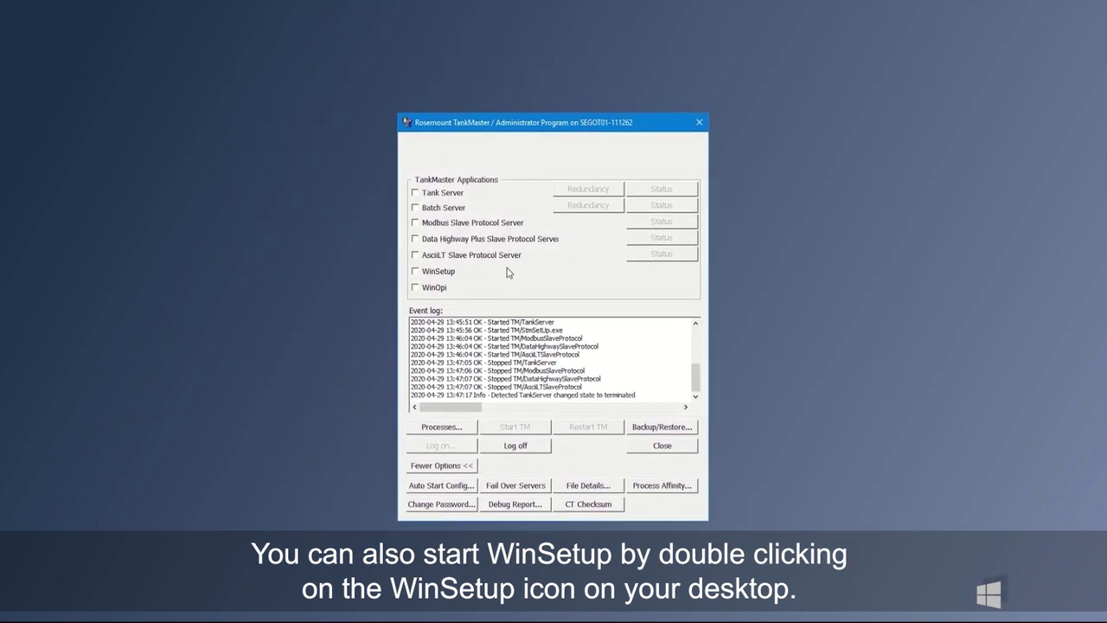
click(439, 199)
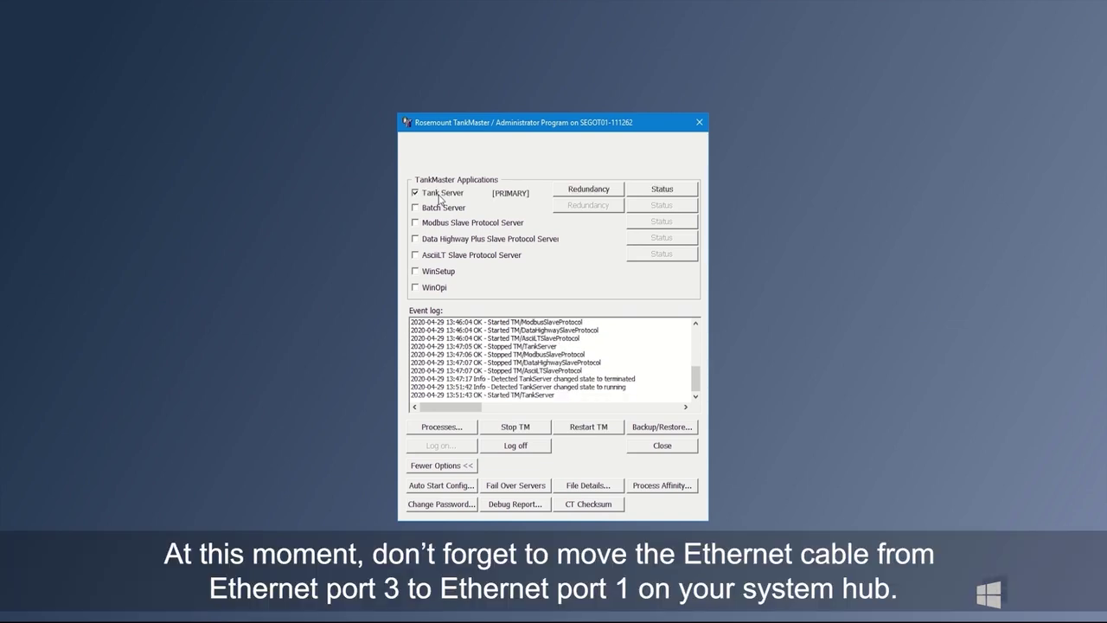
click(430, 274)
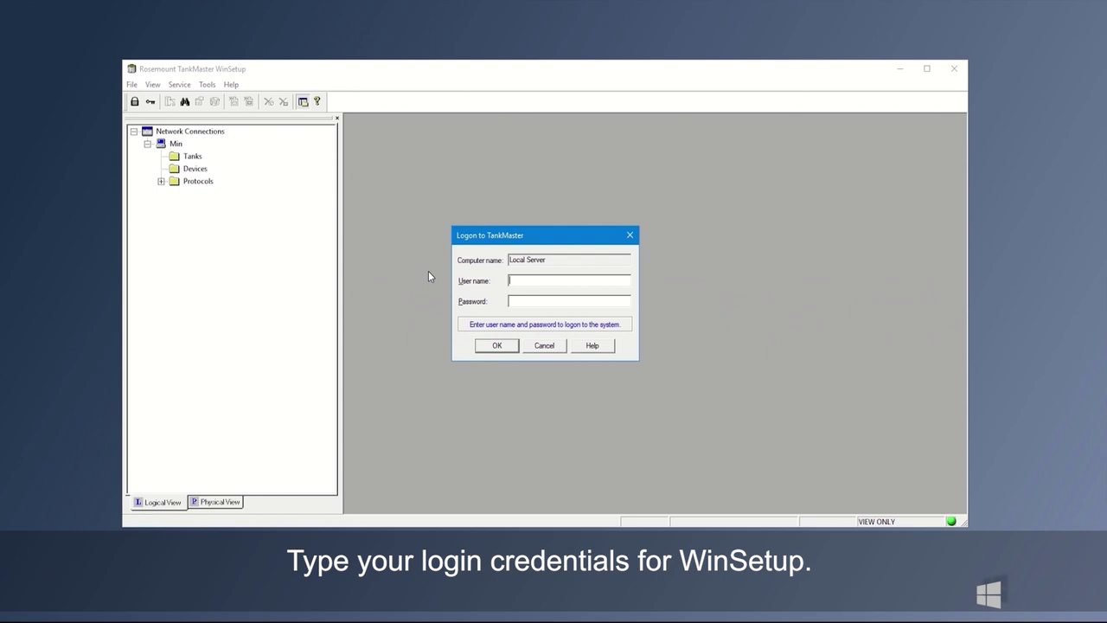
Log on with the administrator password and open the ModbusMaster 1.0 protocol properties.
text(administrator)
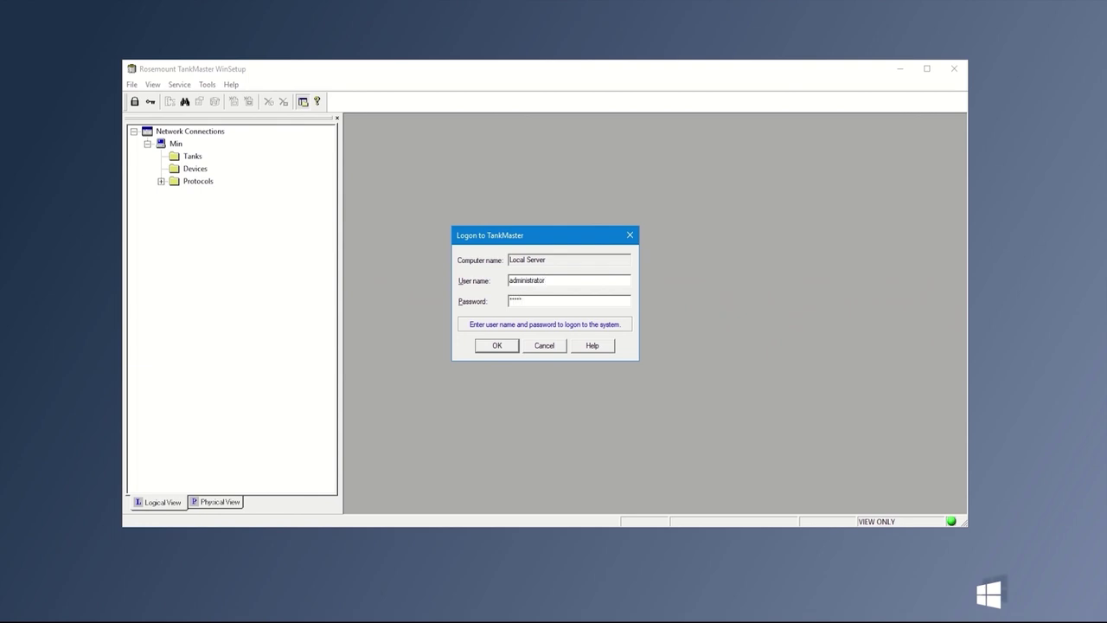
key(Return)
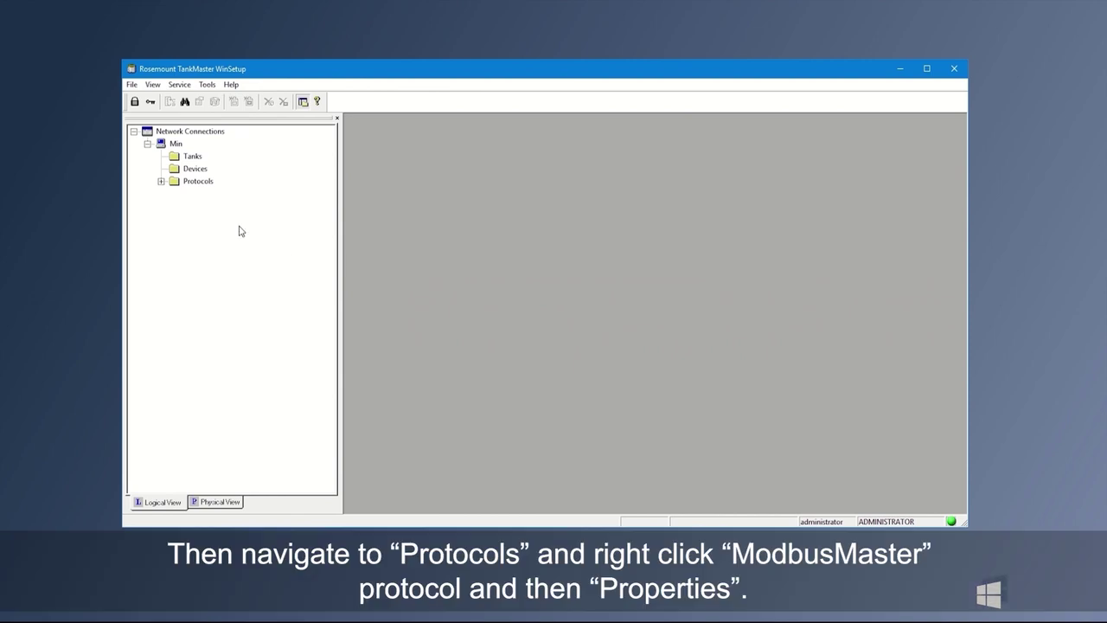
click(160, 180)
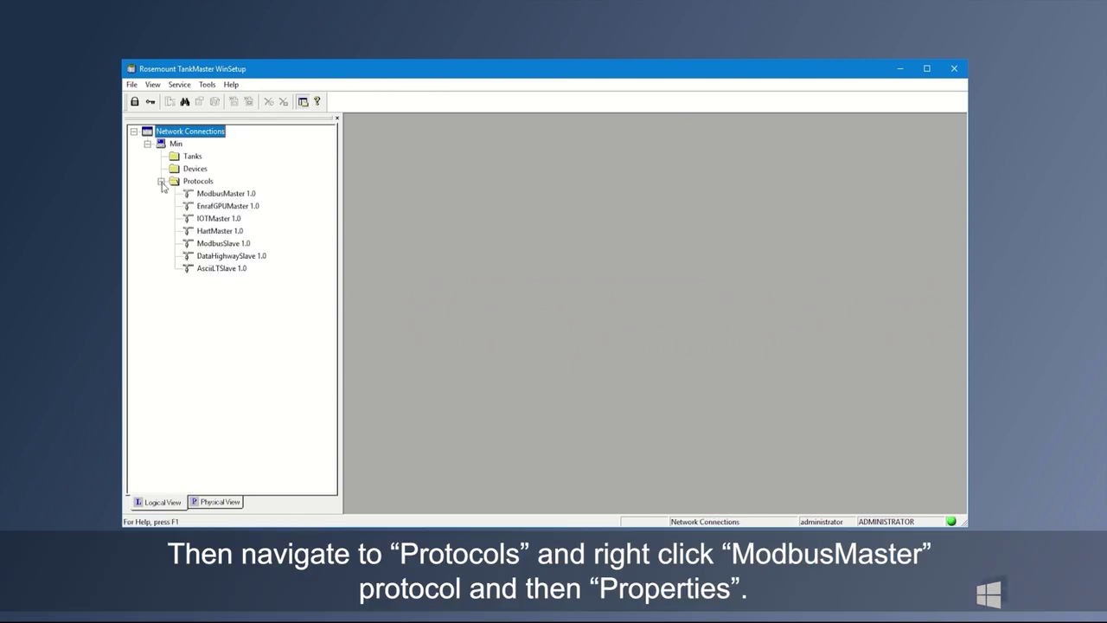
right_click(207, 195)
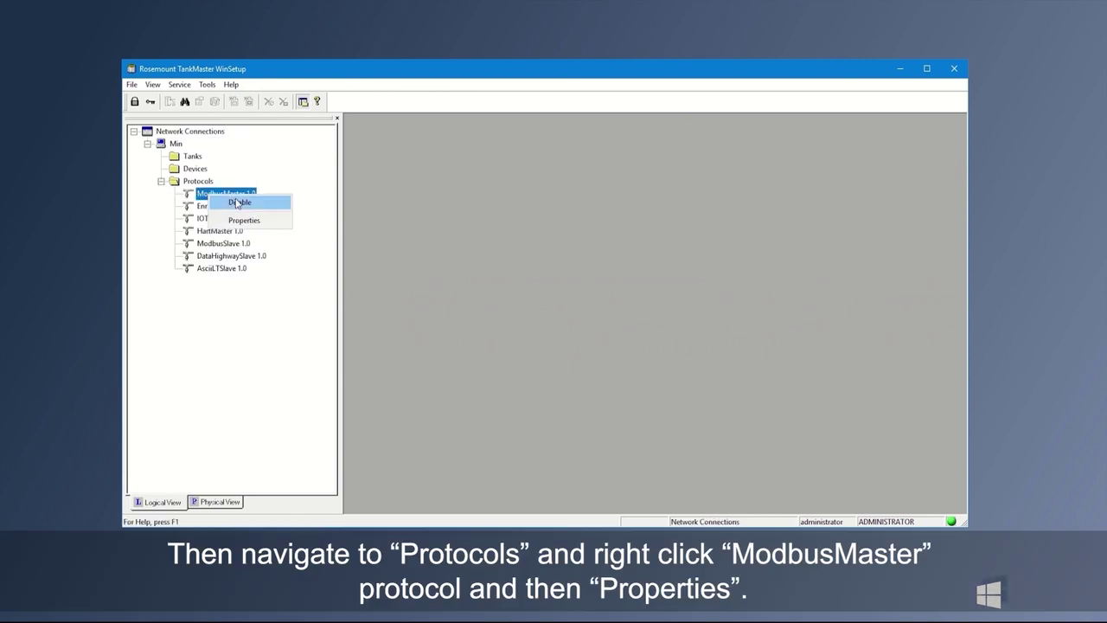
click(243, 220)
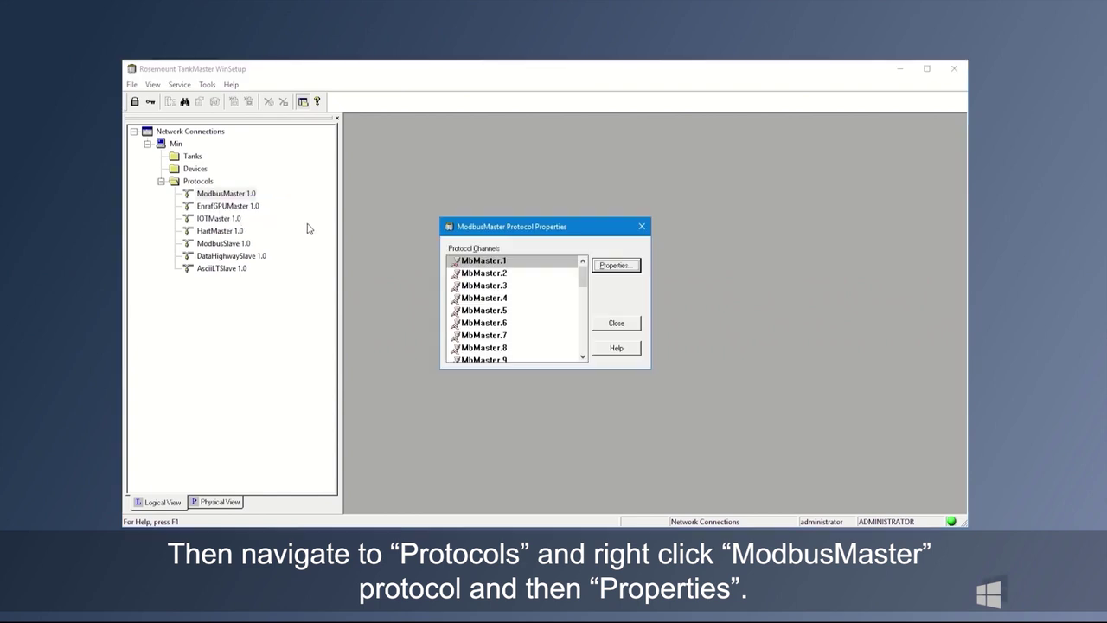
Set channel MbMaster.1 to Modbus TCP (Ethernet) with IP 192.168.2.10 and apply.
click(614, 265)
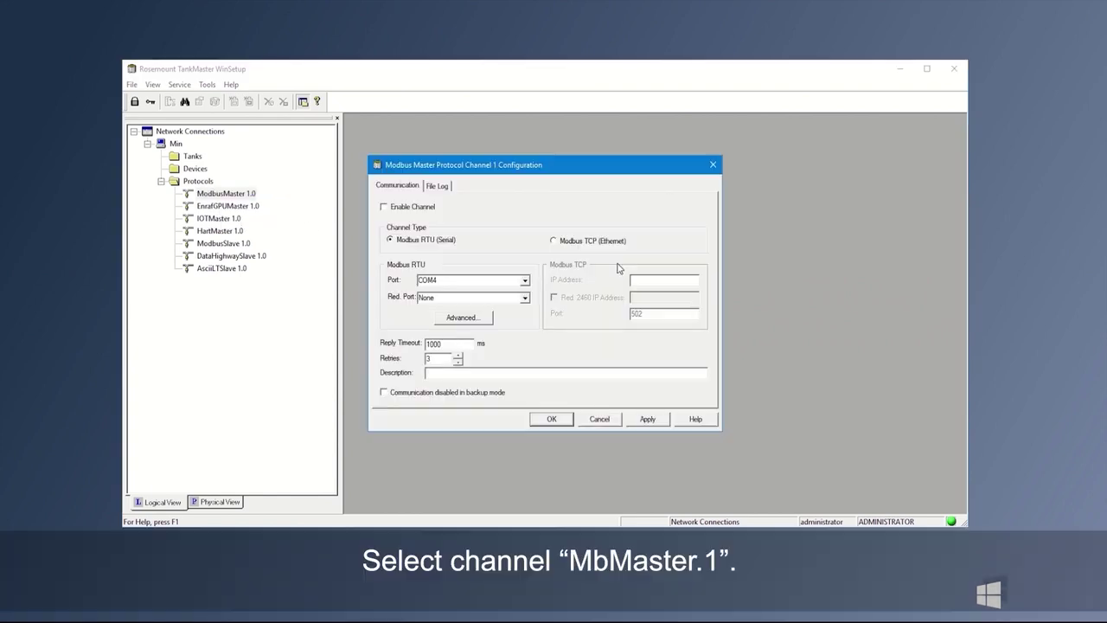
click(559, 242)
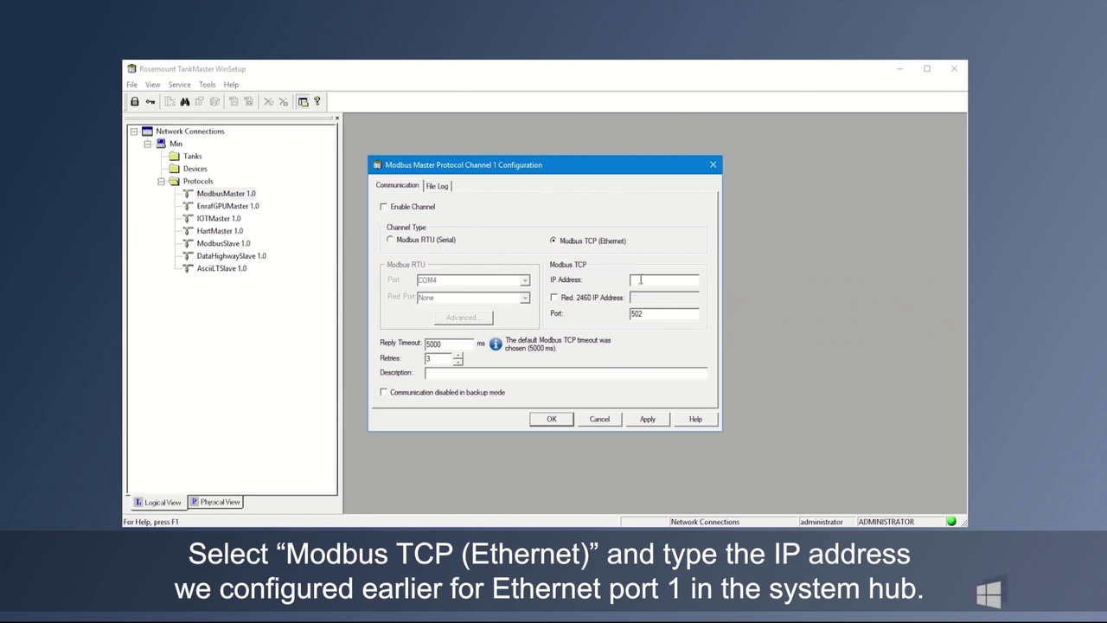
click(639, 280)
text(192.168)
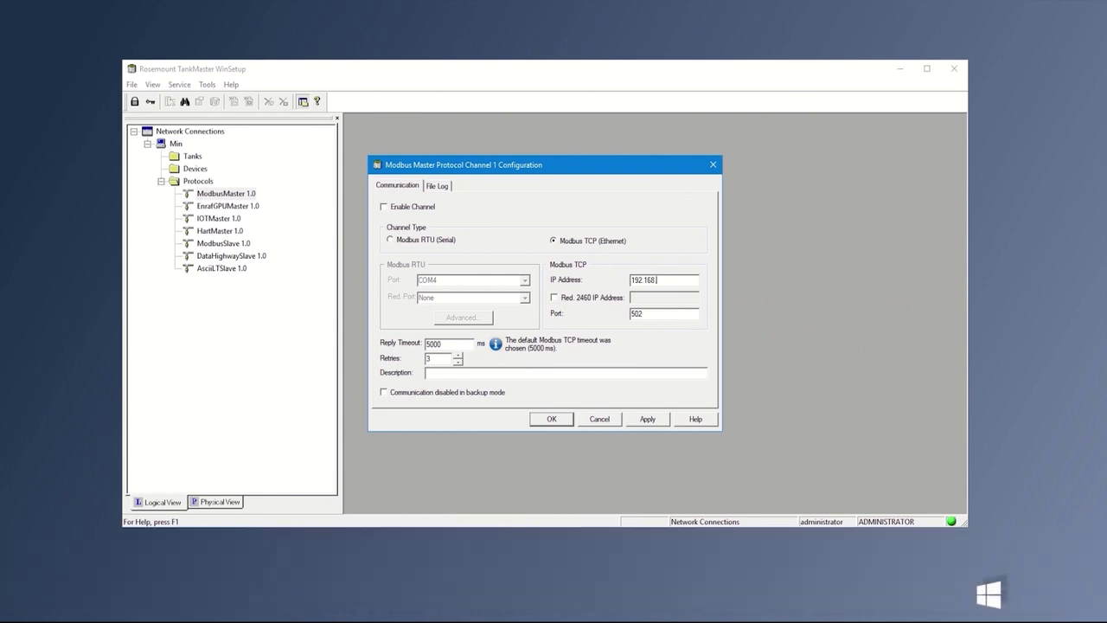
text(.2.10)
click(651, 419)
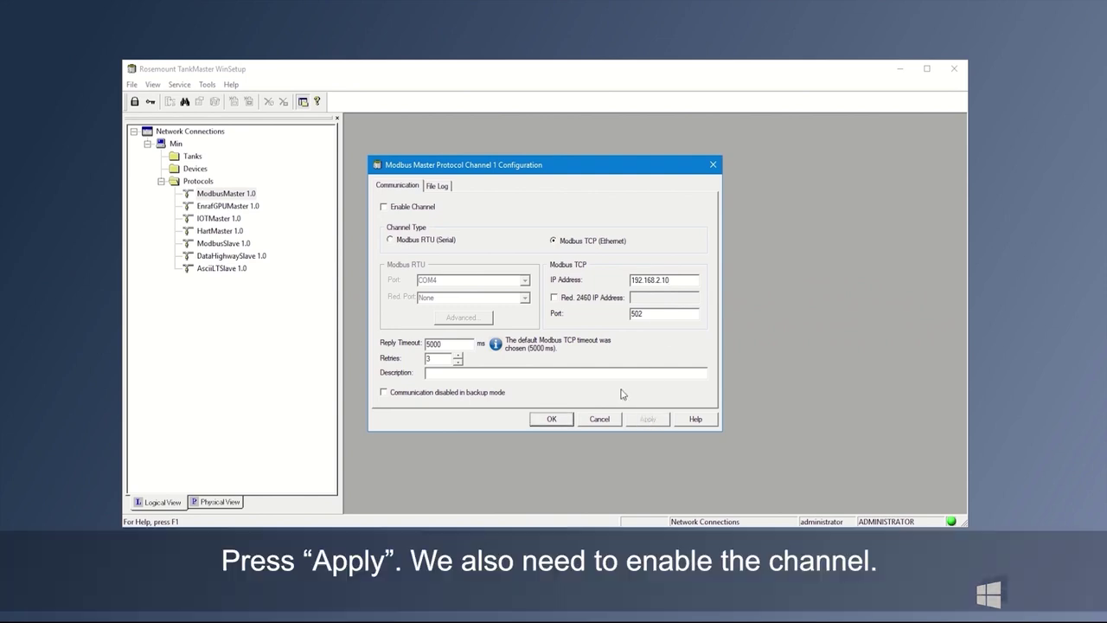
Enable channel 1, save and close the dialogs, and expand ModbusMaster 1.0.
click(413, 209)
click(643, 421)
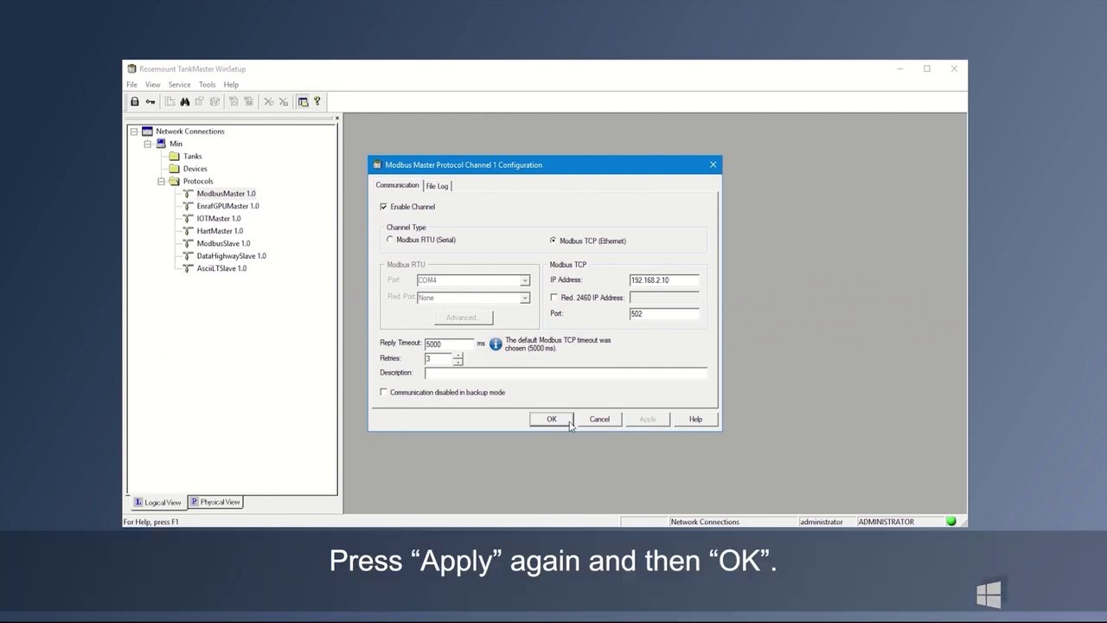
click(553, 419)
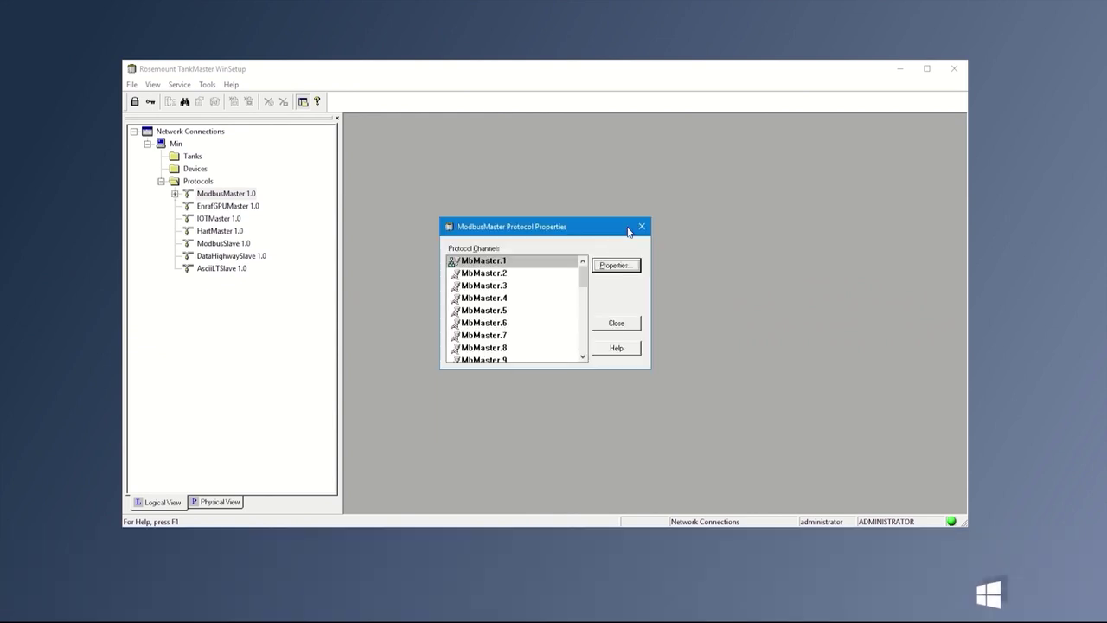
click(643, 227)
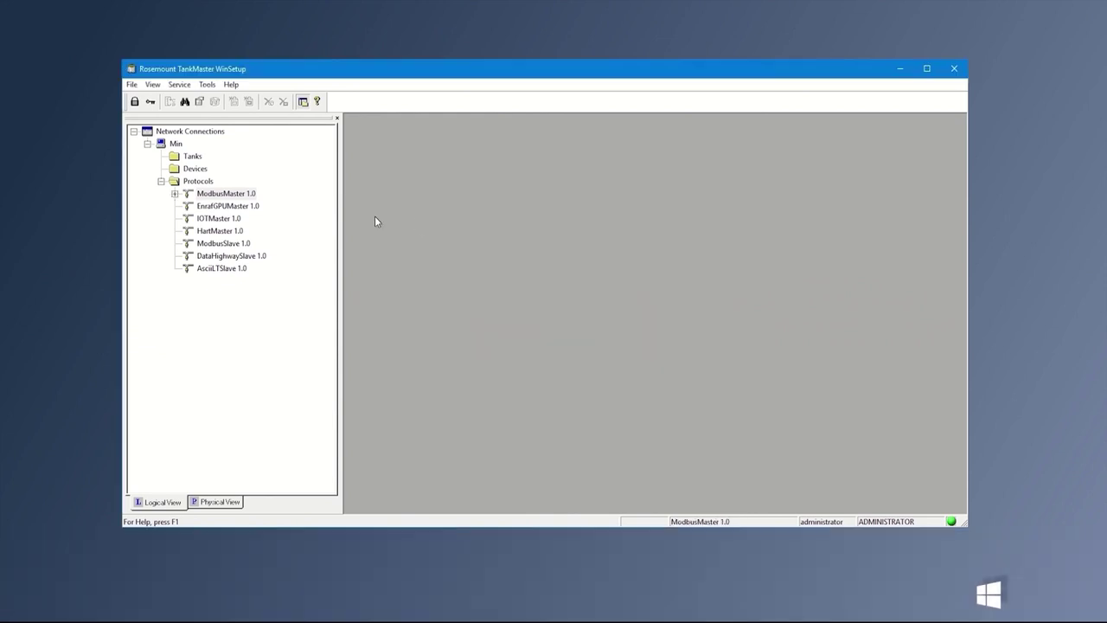
click(175, 194)
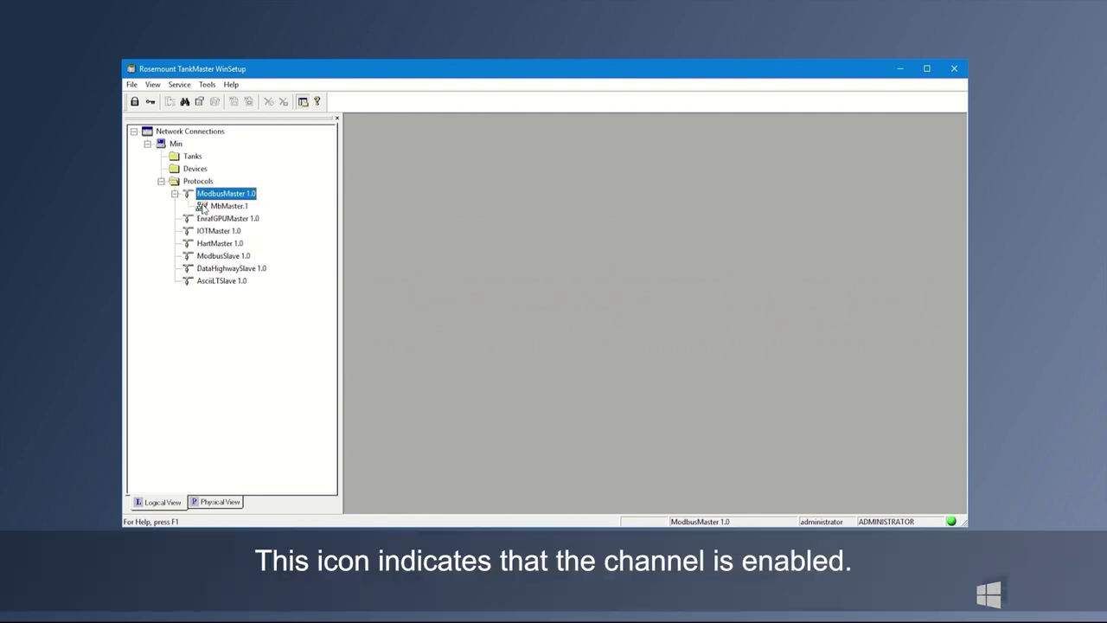